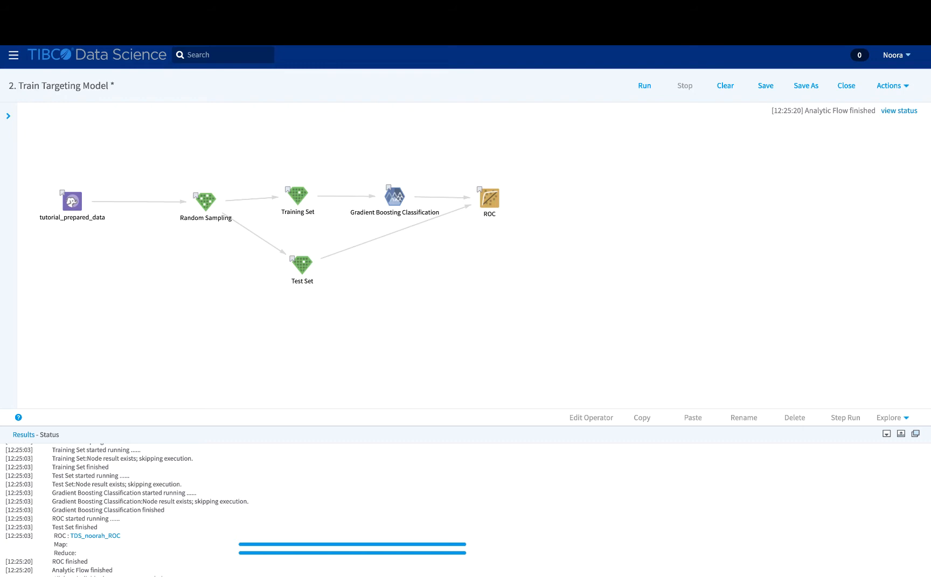
Preview the tutorial_prepared_data rows, then return to the Gradient Boosting Classification summary
click(388, 195)
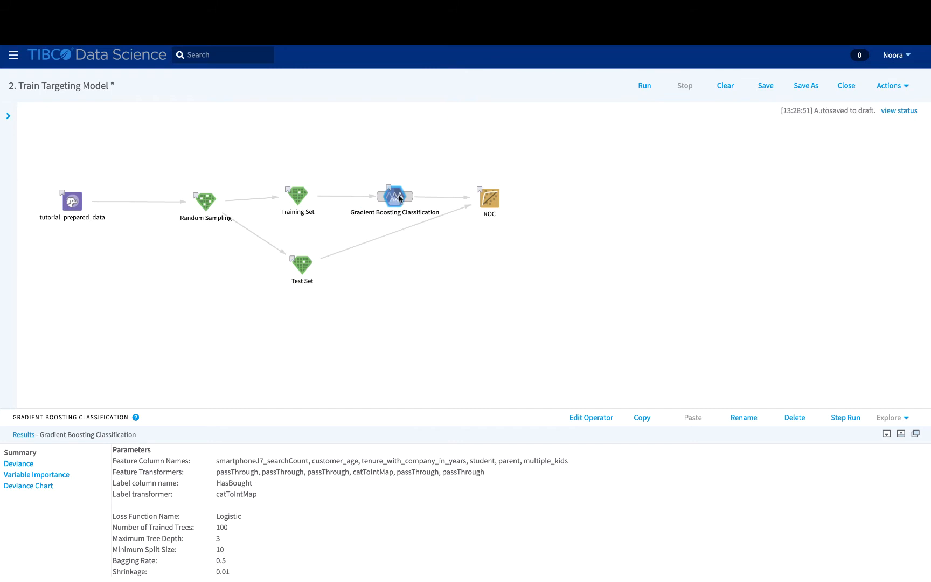
click(122, 243)
click(72, 202)
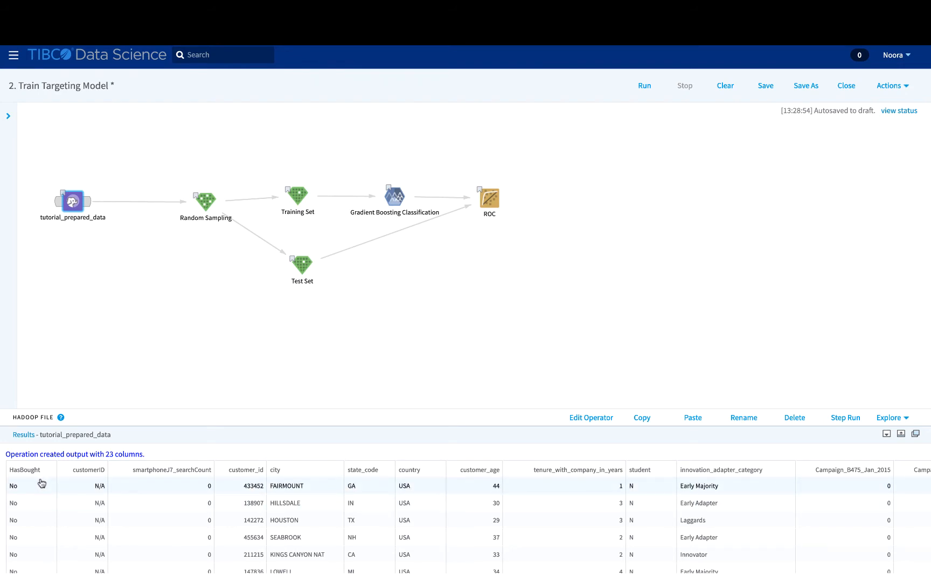
scroll(416, 522, right, 3)
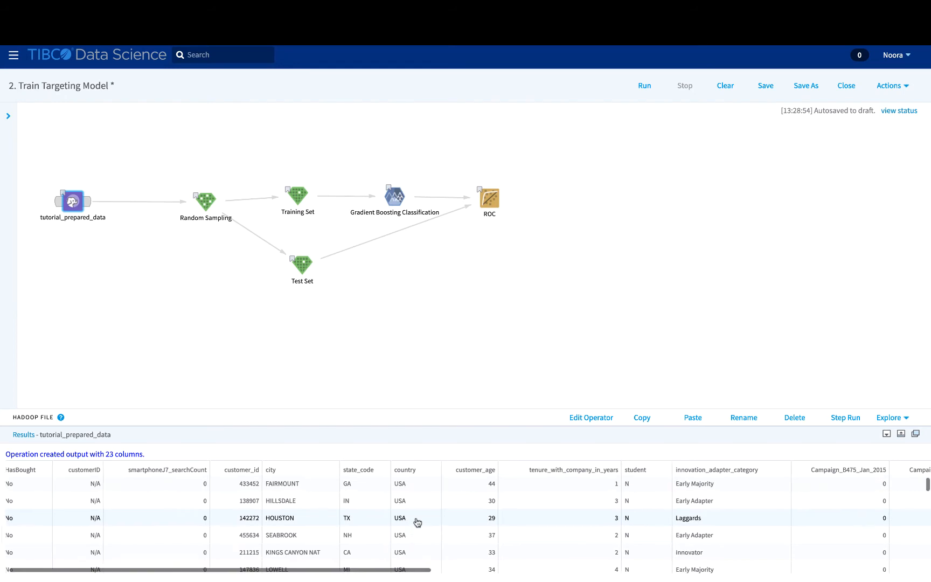
scroll(417, 522, left, 3)
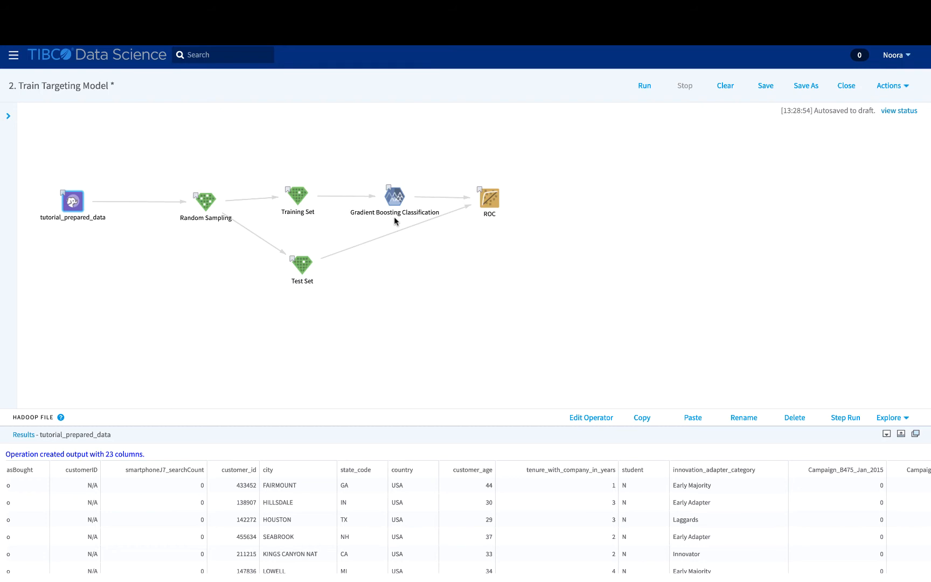
click(394, 197)
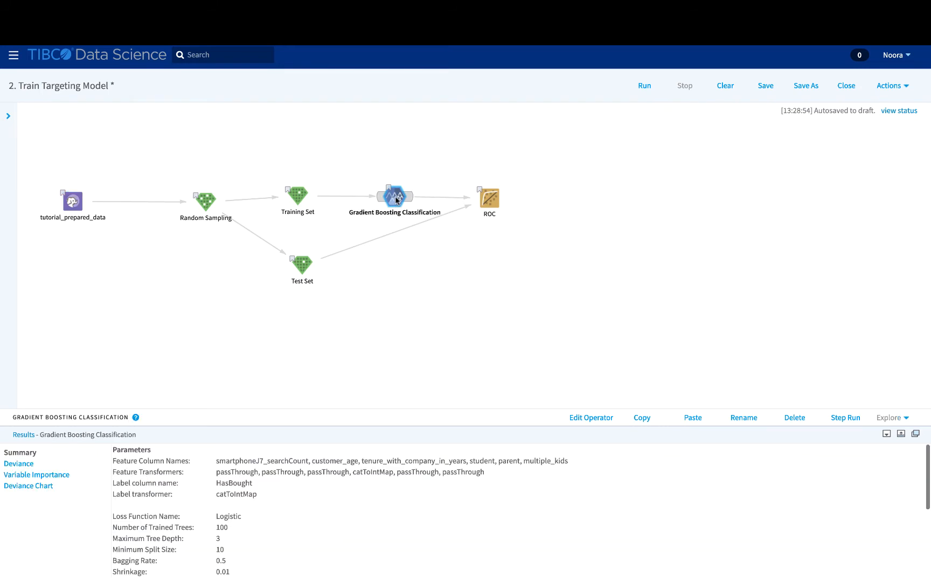
Open the Gradient Boosting Classification settings and list its independent columns, with smartphoneJ7_searchCount and customer_age checked
click(611, 419)
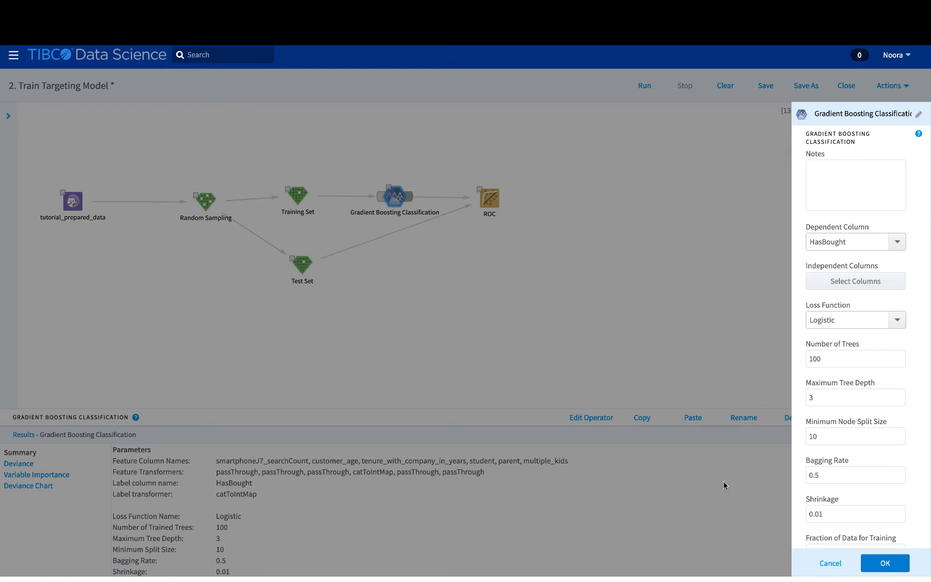
scroll(914, 333, down, 1)
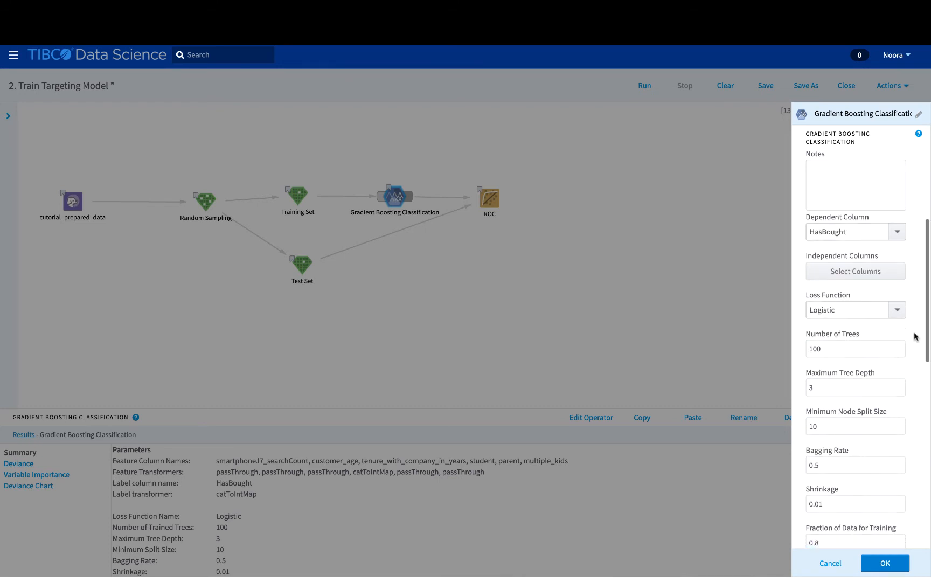
scroll(914, 336, up, 1)
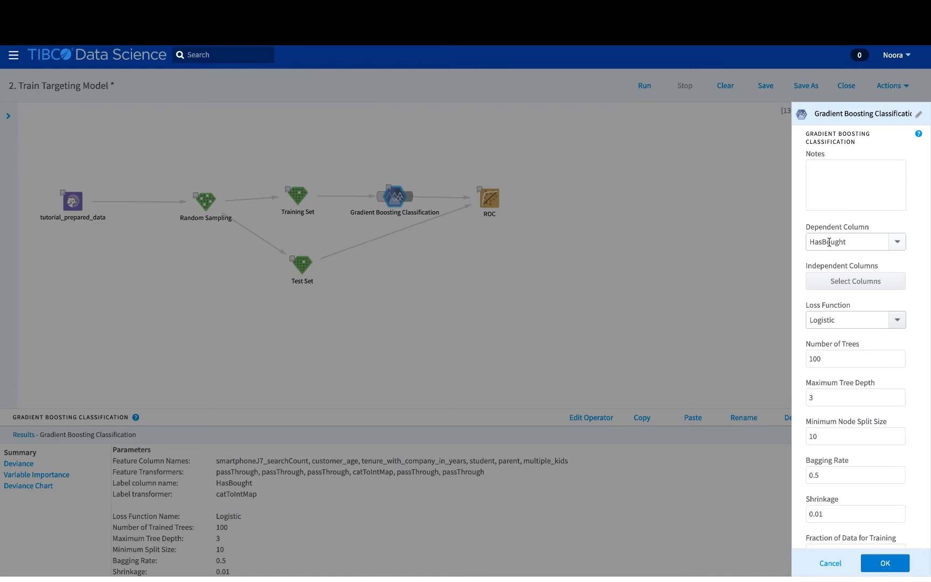
click(830, 282)
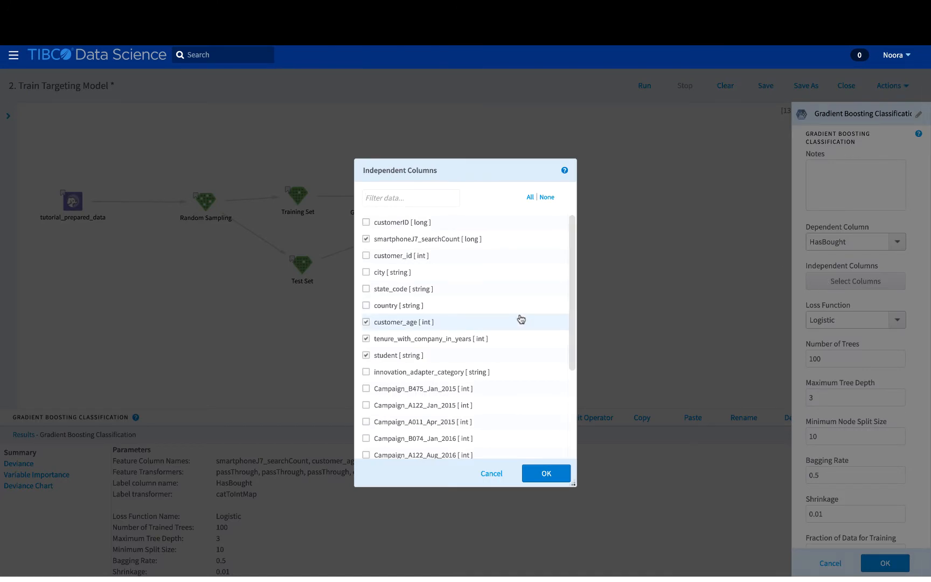
Review the checked independent columns through multiple_kids and close the list without changes
scroll(521, 319, down, 4)
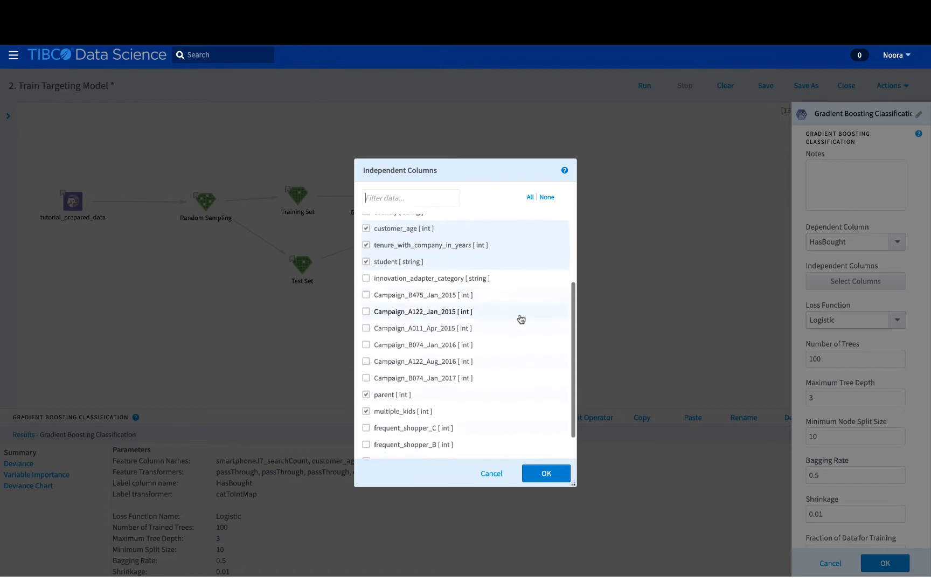
scroll(521, 319, up, 3)
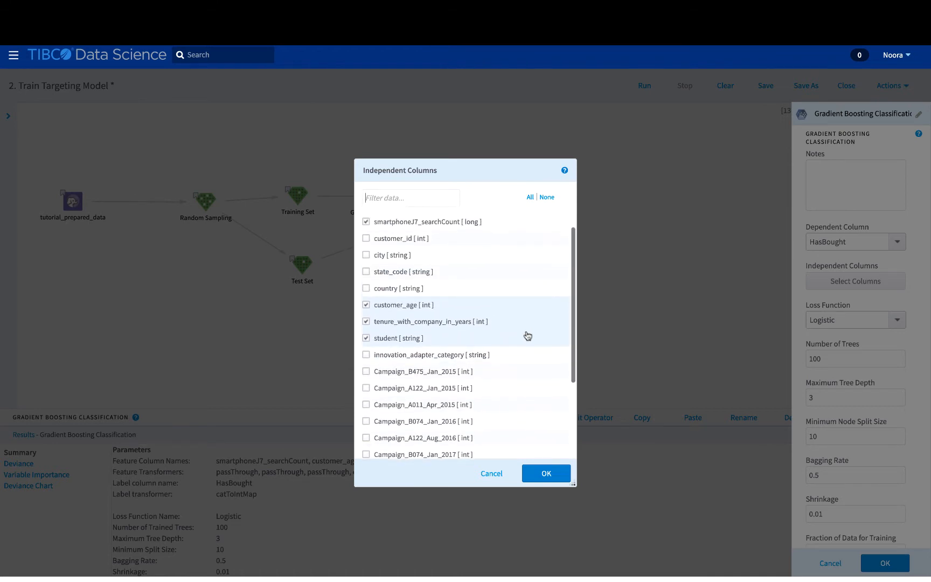
click(540, 473)
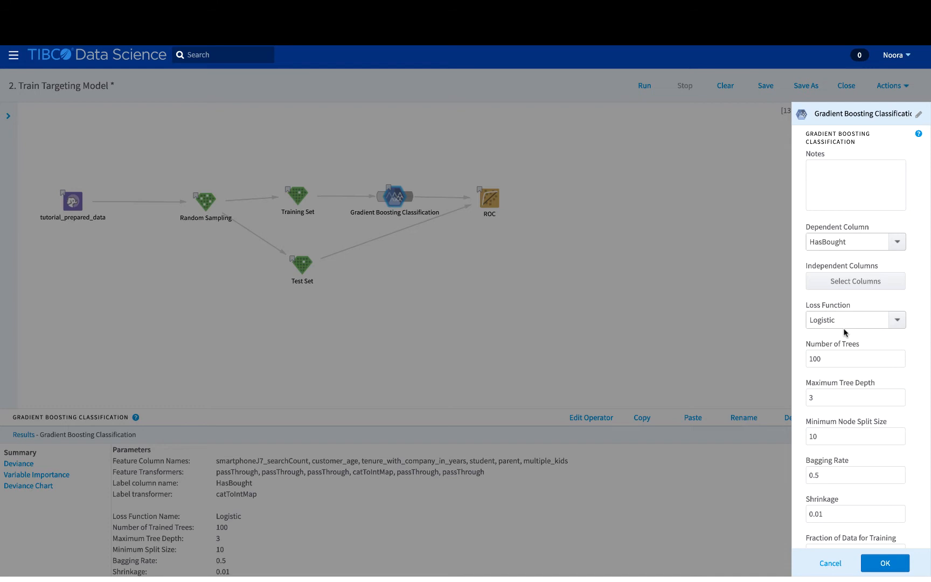
Inspect the Loss Function options AdaBoost, Logistic and TruncatedHinge, keeping Logistic
click(897, 323)
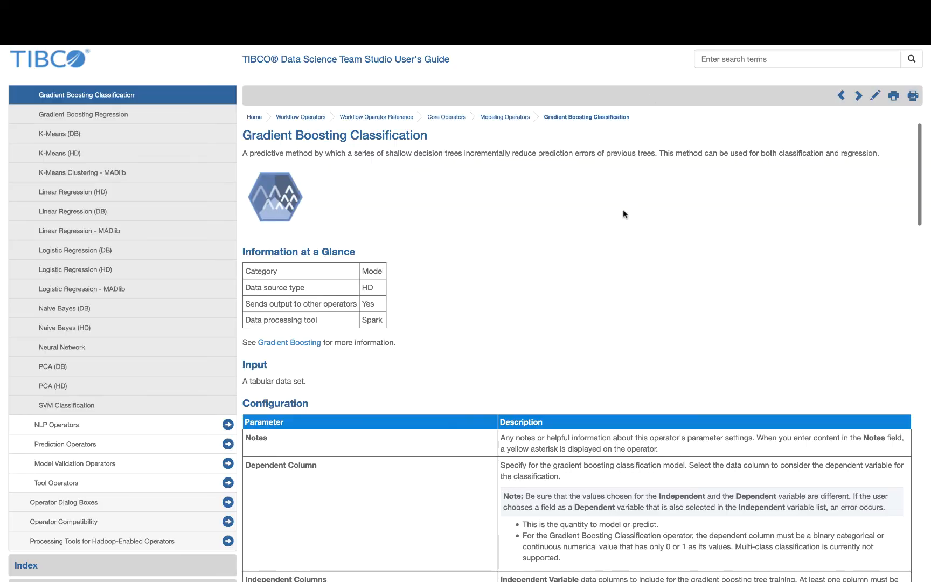
Scroll the Gradient Boosting Classification help page down to its Configuration parameters table
scroll(623, 210, down, 1)
scroll(623, 211, up, 1)
scroll(623, 211, down, 3)
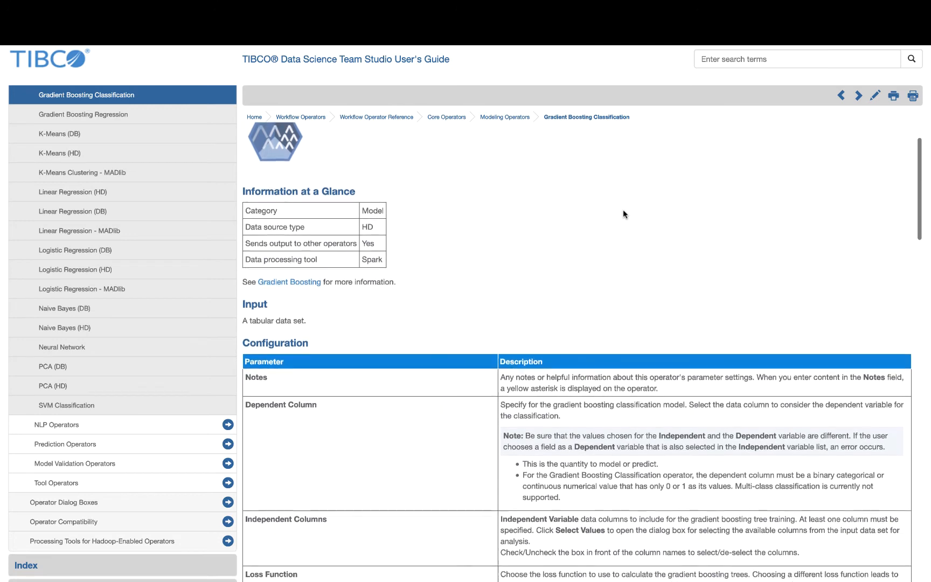
scroll(623, 214, down, 3)
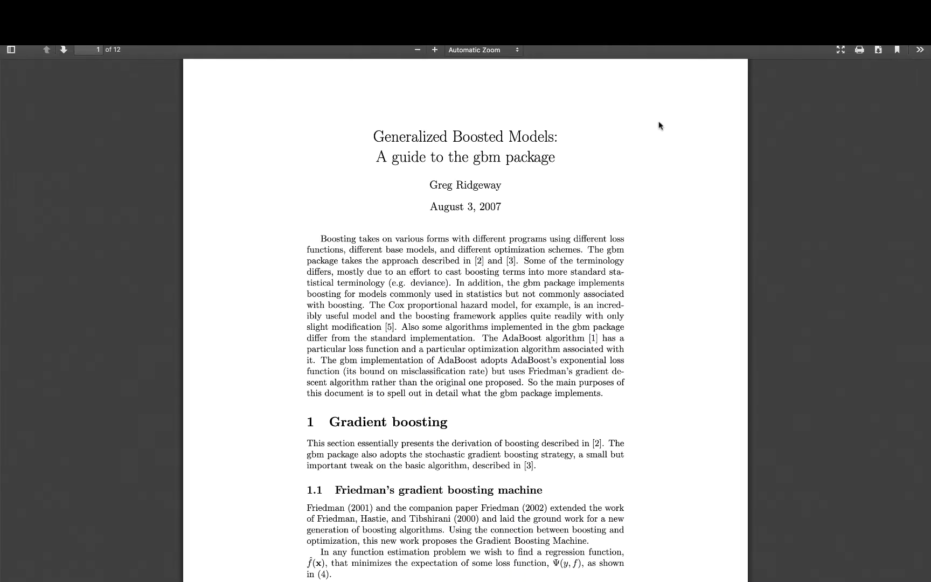
Read the first page of the 'Generalized Boosted Models' gbm package guide PDF
scroll(567, 349, down, 3)
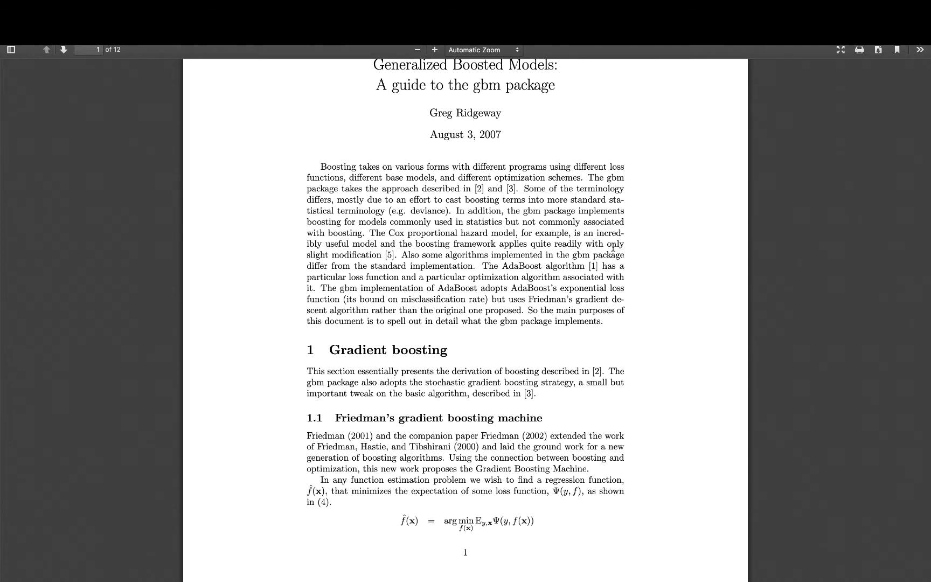
scroll(614, 252, down, 1)
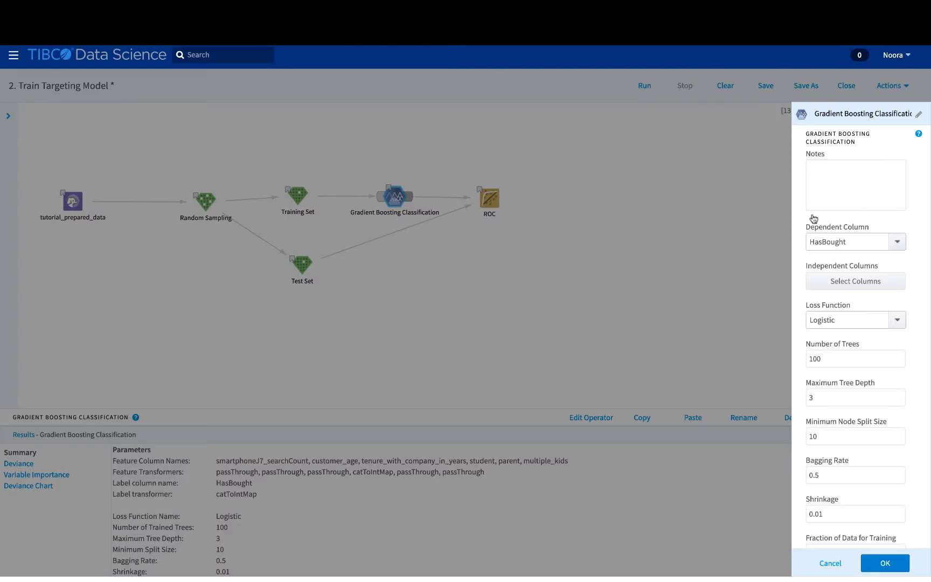
scroll(852, 351, down, 1)
scroll(852, 352, down, 3)
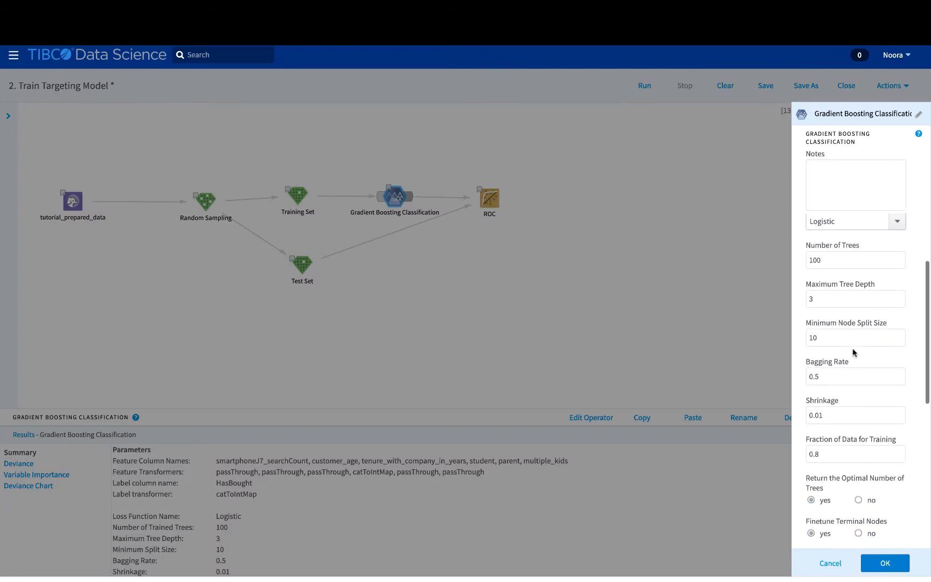
scroll(852, 349, up, 1)
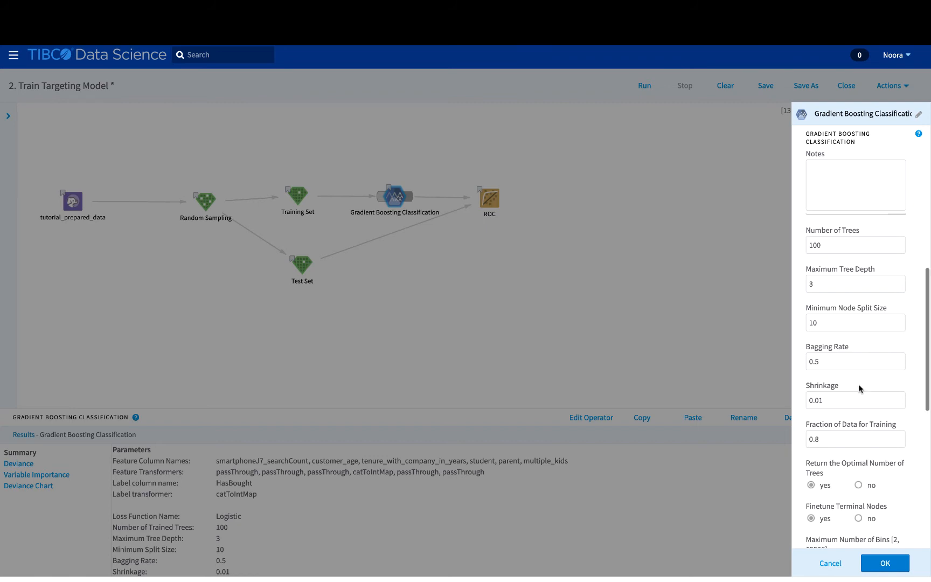
scroll(859, 385, down, 2)
scroll(859, 385, up, 1)
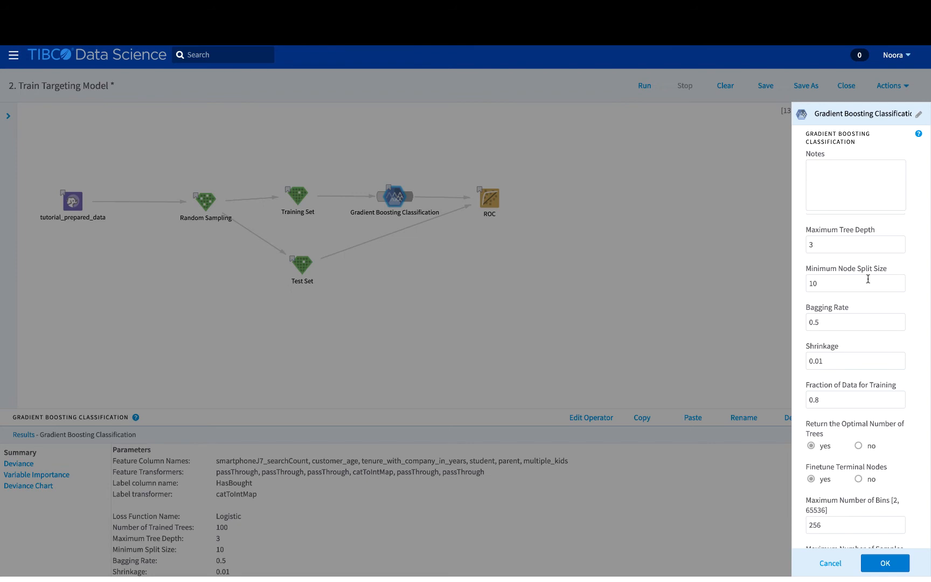
scroll(868, 279, down, 3)
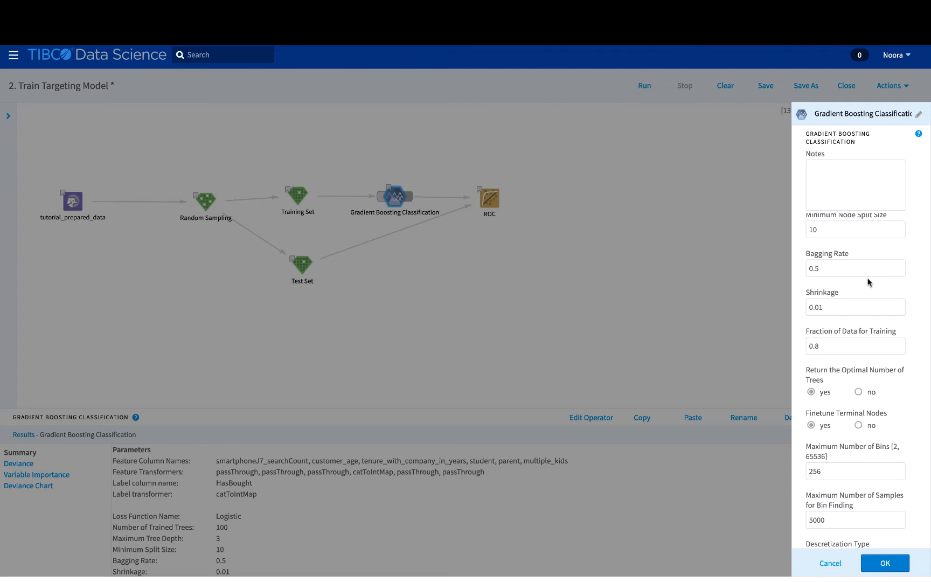
Inspect the Bagging Rate, Shrinkage (0.01) and training fraction (0.8) values without changing them
click(830, 267)
scroll(830, 268, down, 1)
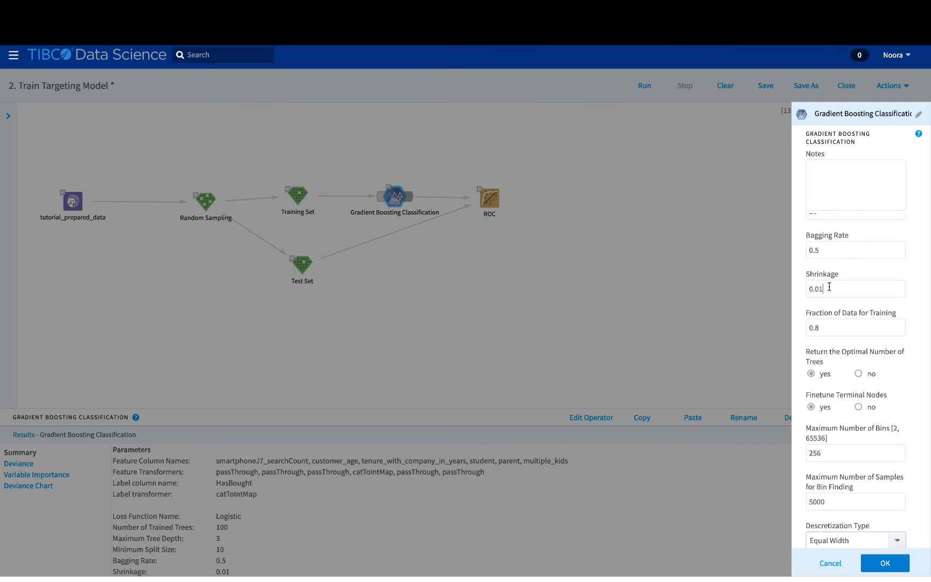
click(829, 286)
scroll(829, 287, down, 3)
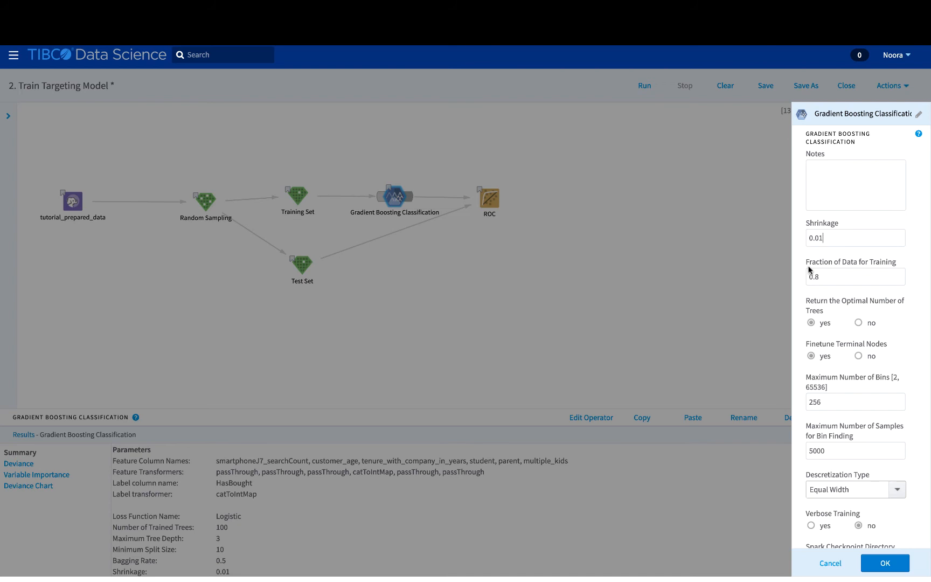
click(839, 276)
scroll(839, 276, down, 1)
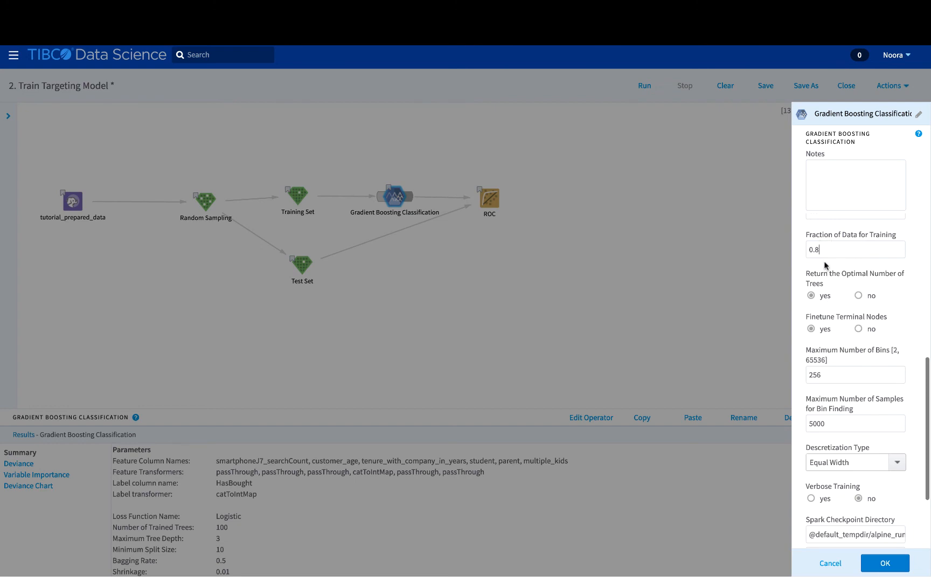
Scroll through the remaining parameters and close the panel, keeping Logistic loss, 100 trees, depth 3
scroll(828, 275, down, 1)
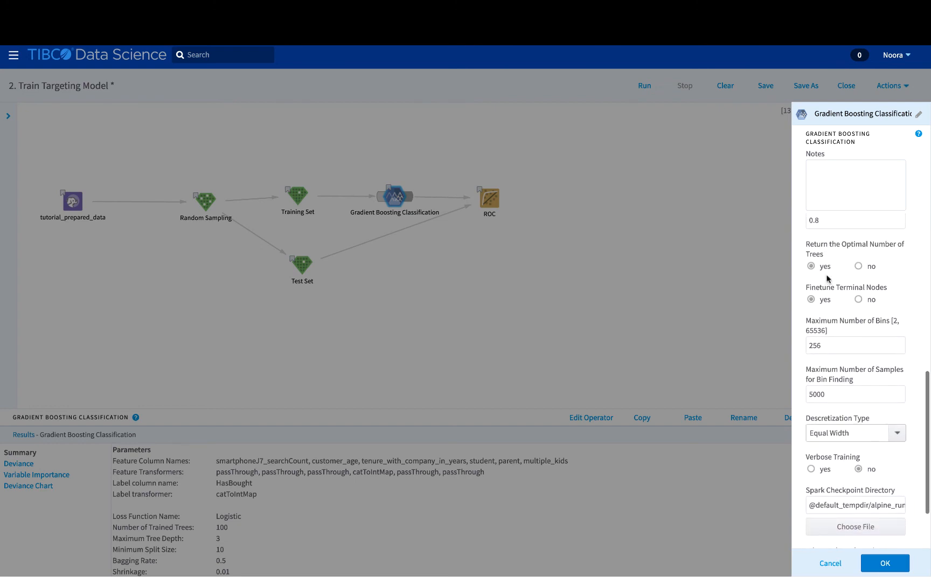
scroll(827, 278, down, 2)
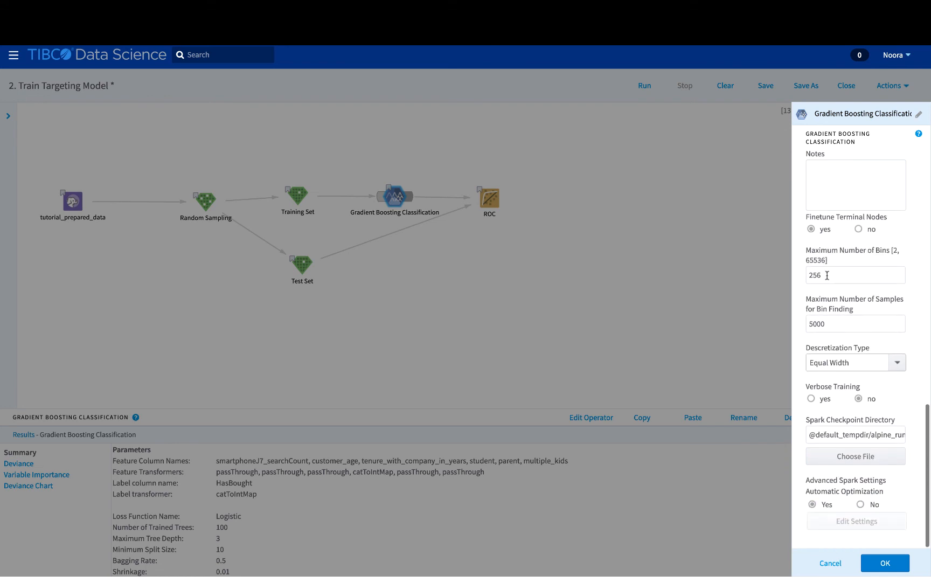
scroll(826, 275, up, 3)
scroll(828, 277, down, 2)
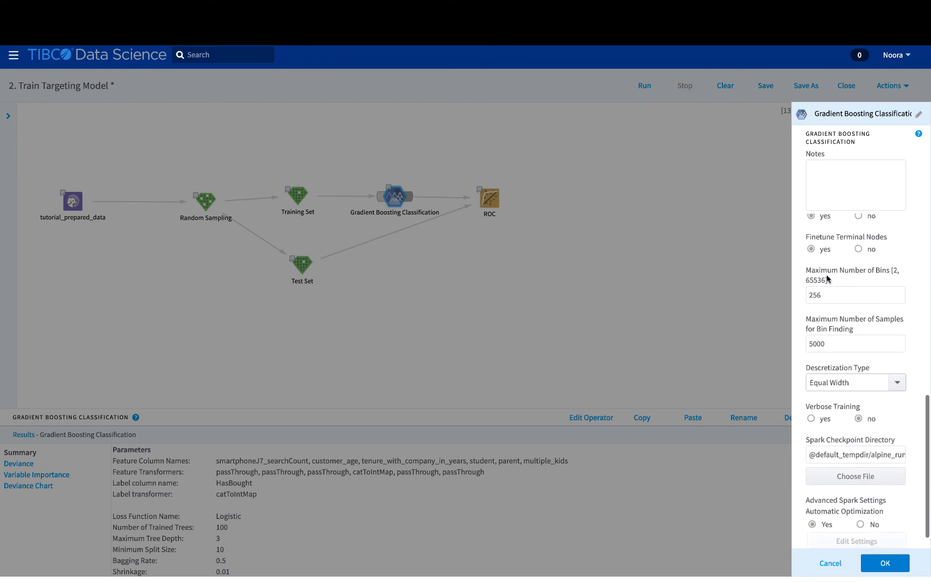
scroll(828, 278, up, 2)
scroll(828, 278, up, 1)
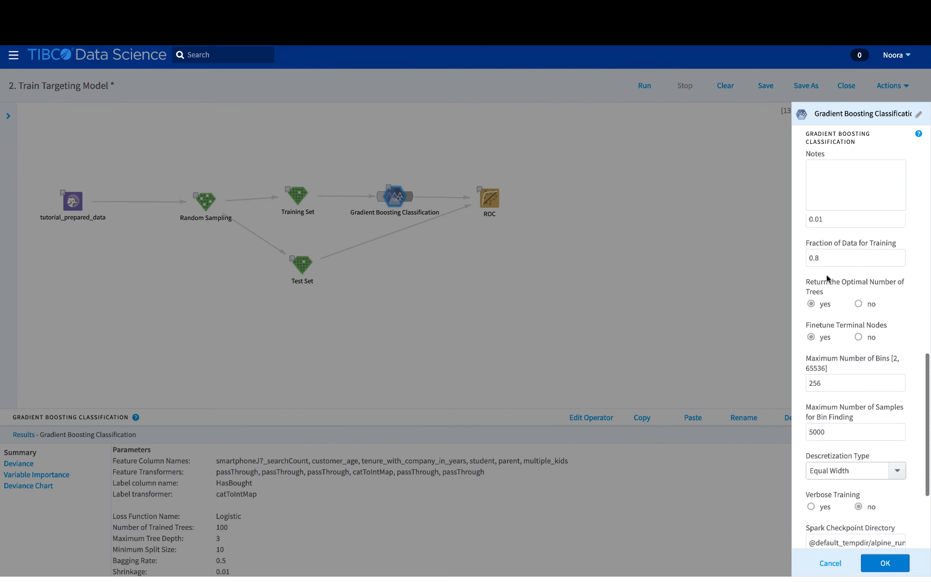
scroll(828, 277, up, 7)
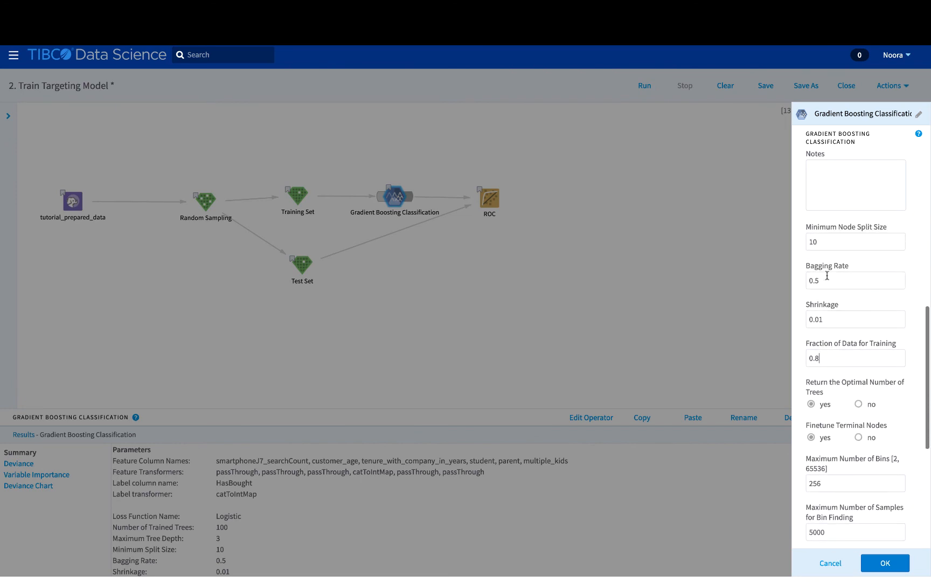
scroll(828, 277, up, 1)
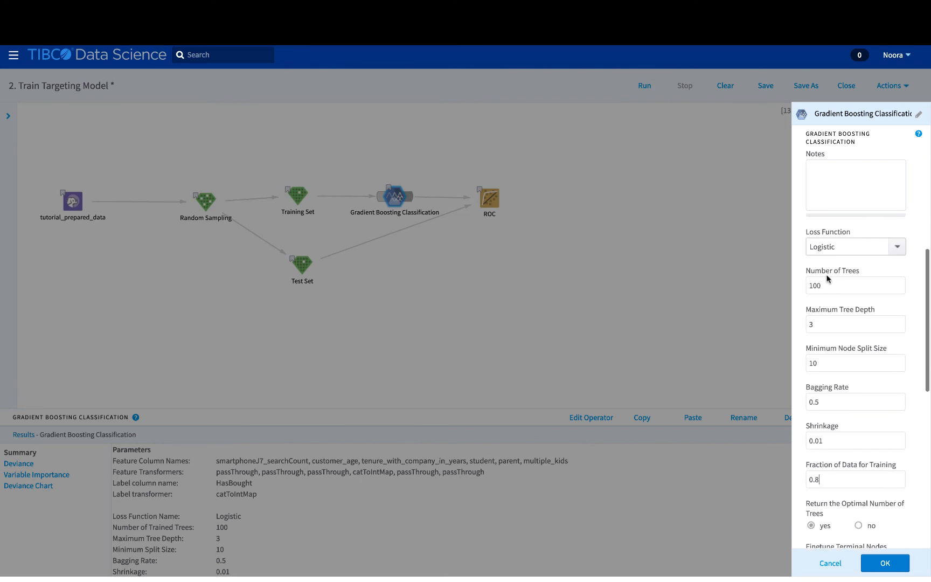
click(884, 562)
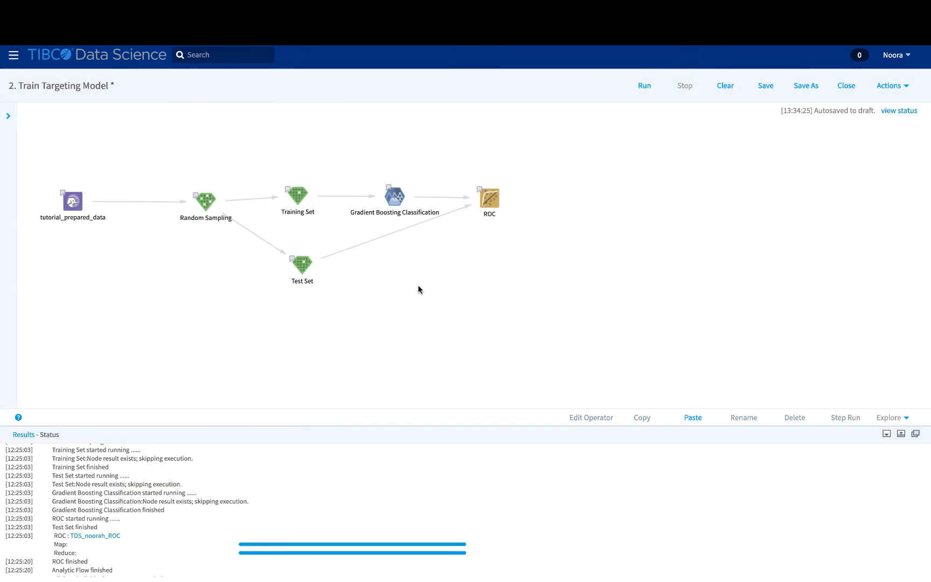
Open the classification results and display the training and validation deviance per tree count
click(396, 199)
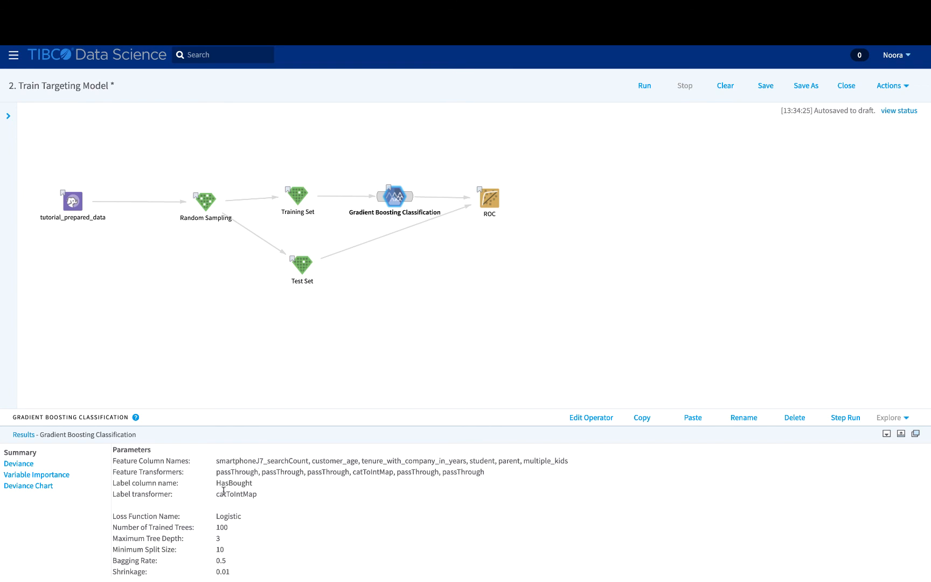
scroll(258, 530, down, 5)
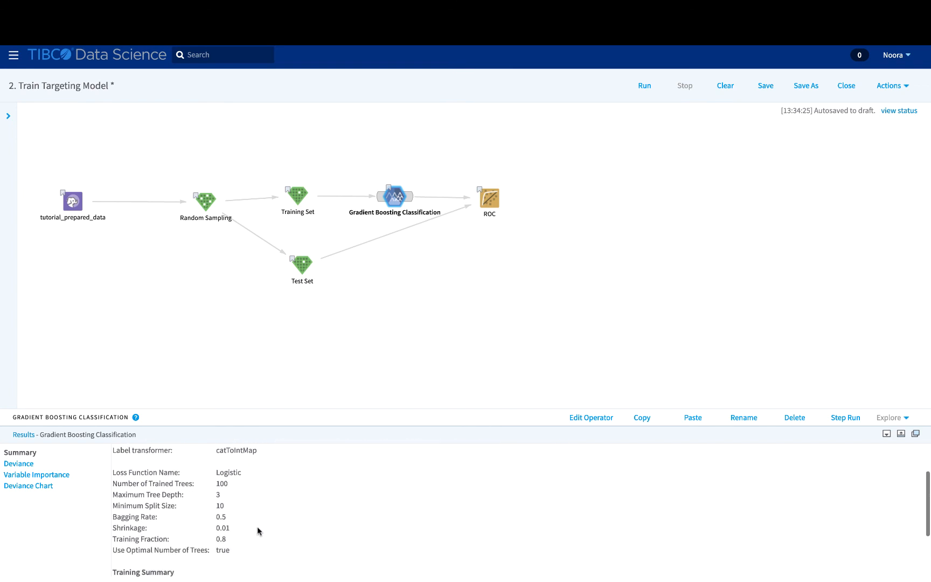
scroll(258, 530, down, 4)
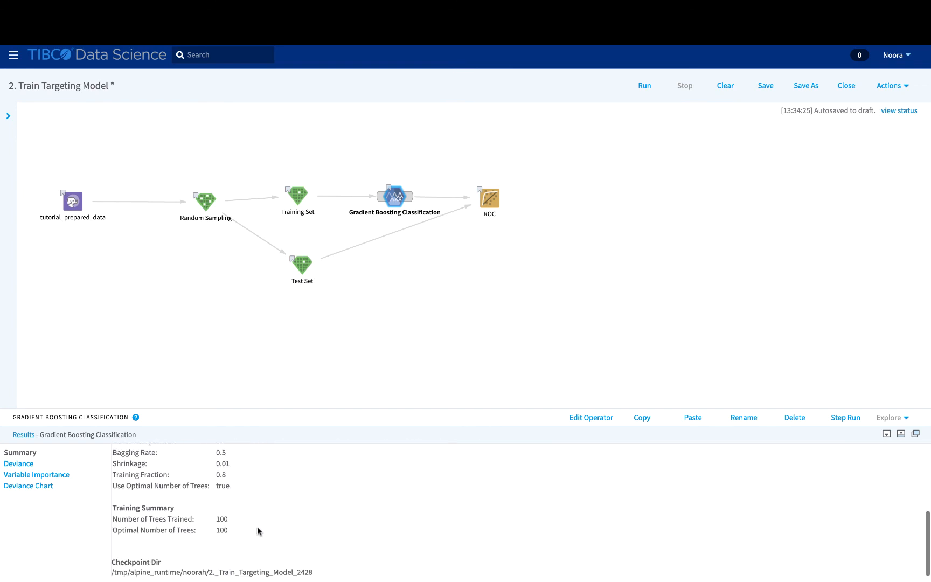
click(29, 466)
scroll(192, 485, up, 10)
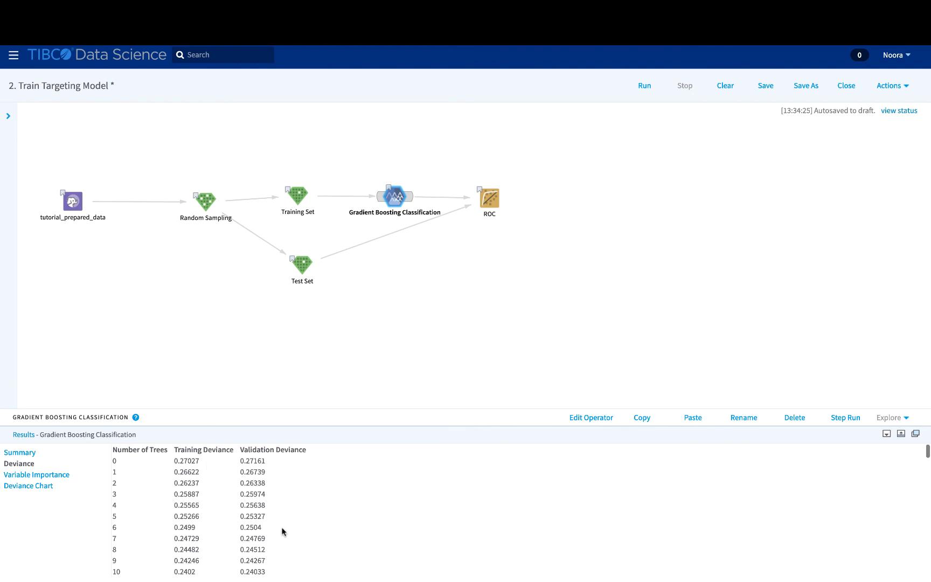
scroll(282, 531, down, 5)
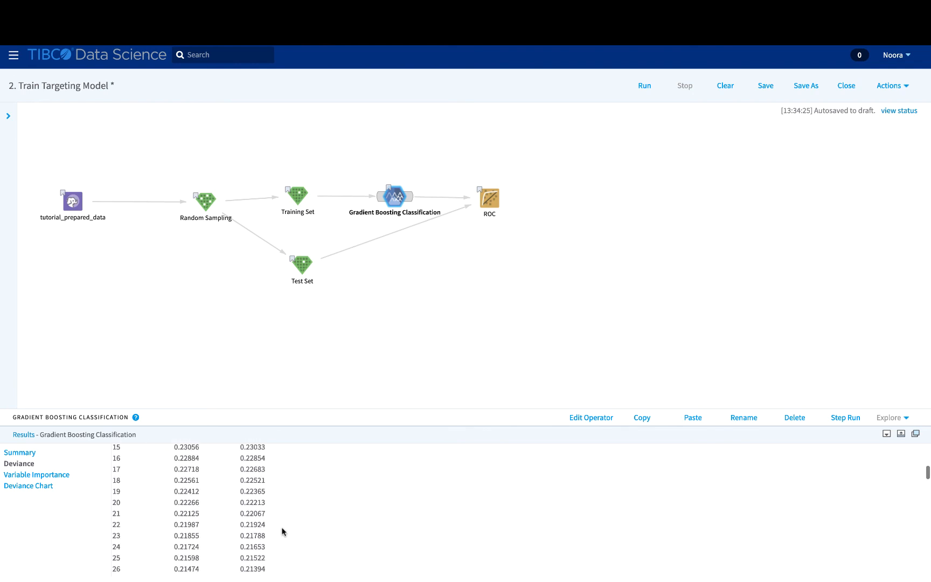
View the deviance chart, then the Variable Importance table led by smartphoneJ7_searchCount at 24210.68
click(46, 487)
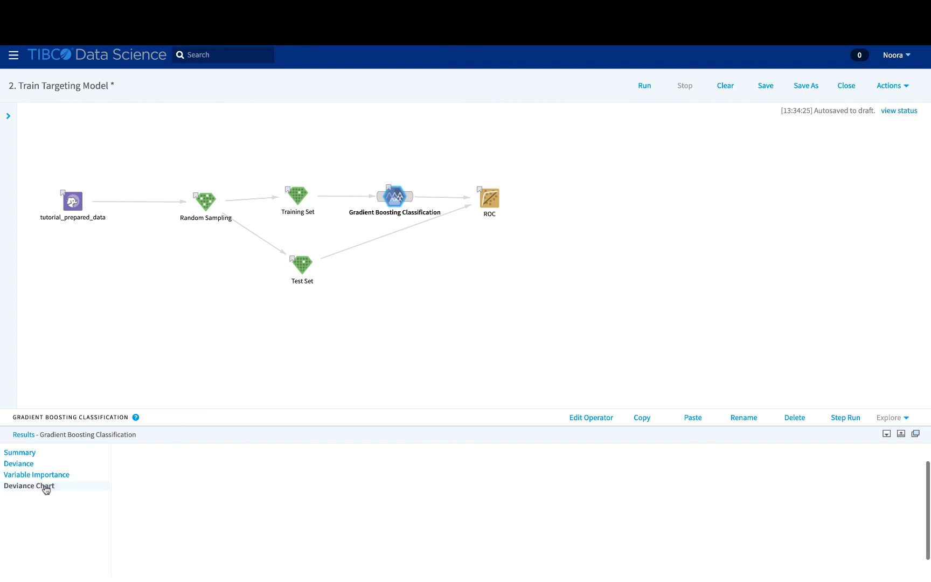
scroll(181, 484, up, 1)
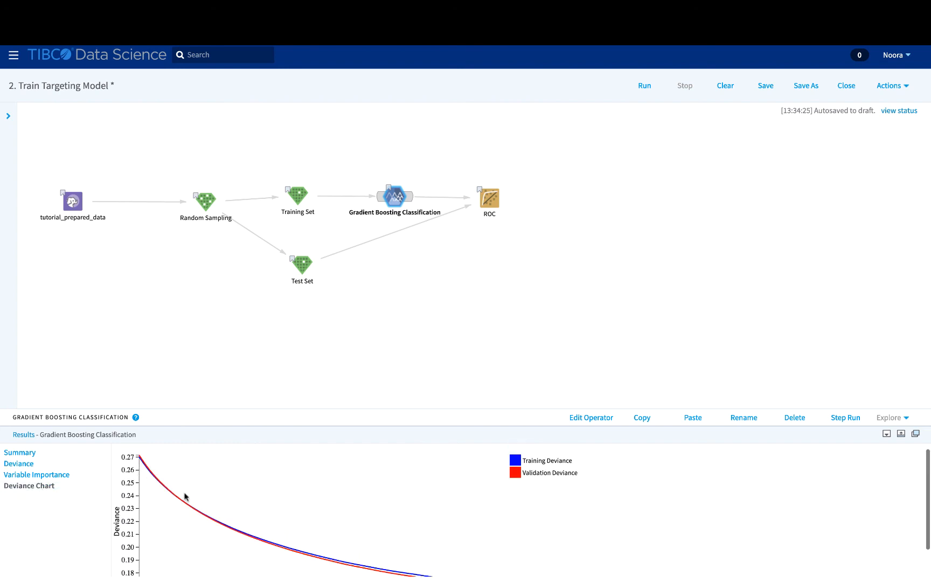
scroll(280, 544, down, 2)
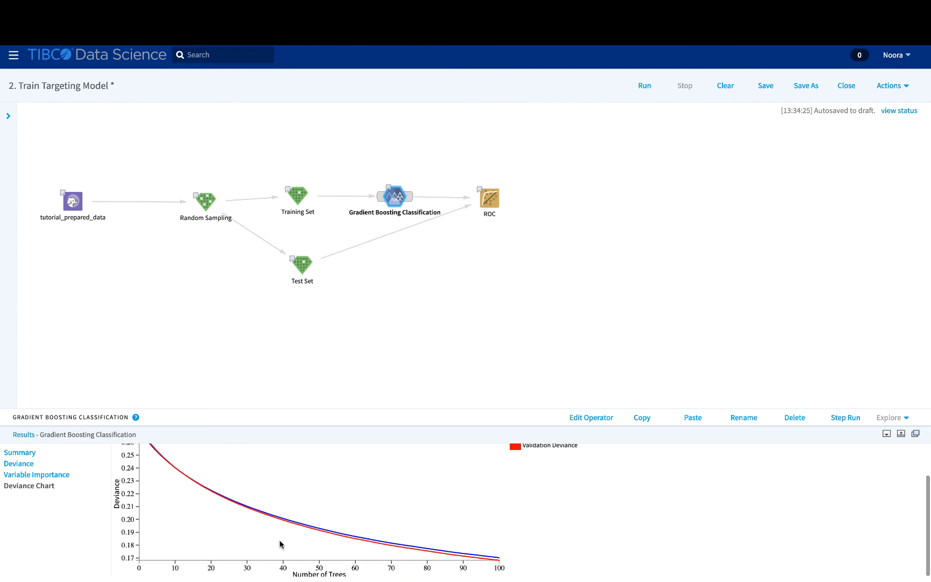
click(59, 476)
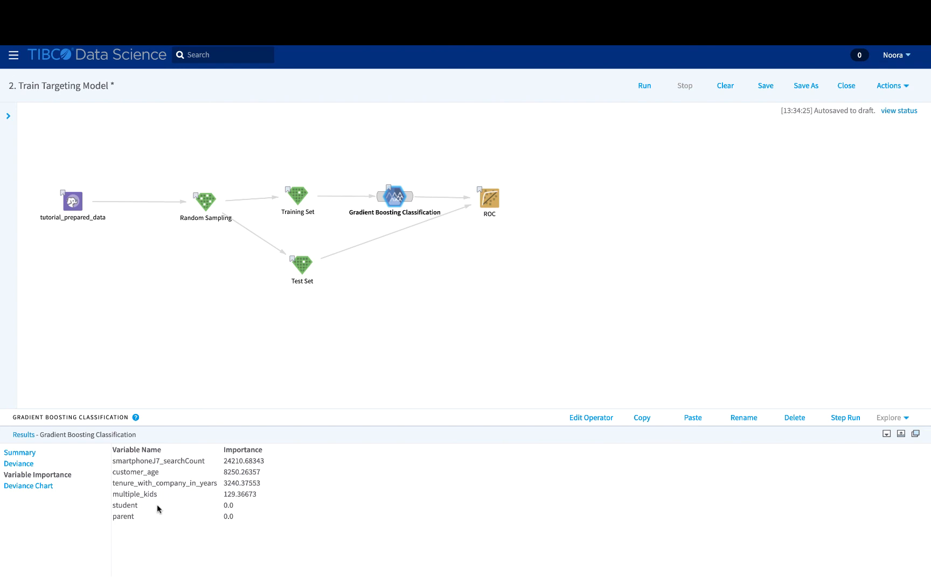
Filter operators for 'Gradi', drop Gradient Boosting Regression on the canvas, and open its parameters
click(8, 116)
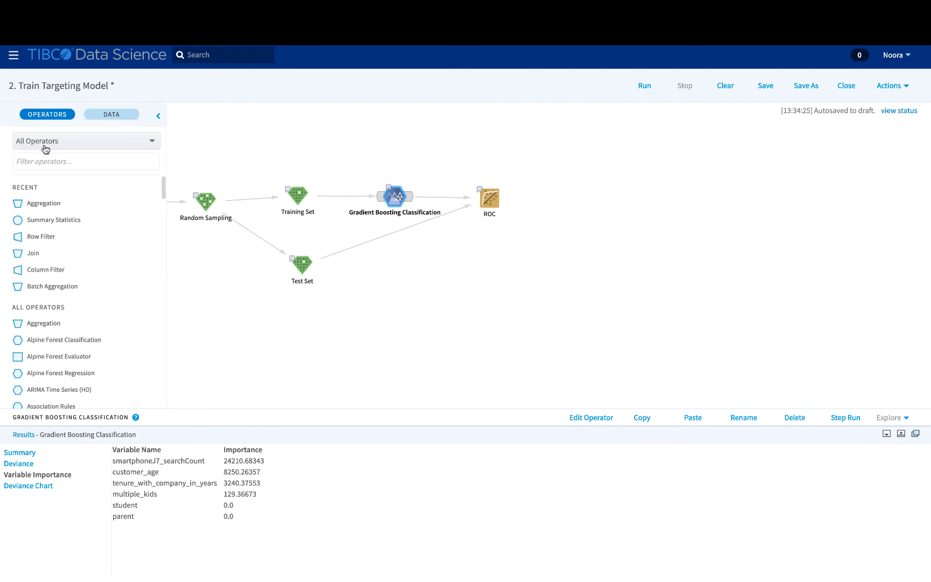
click(39, 162)
text(G)
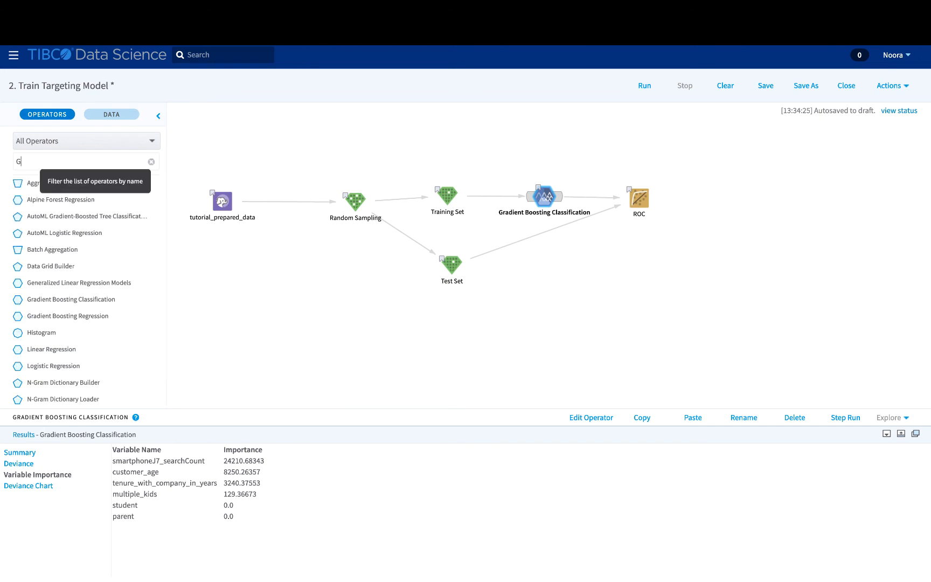
text(radient)
drag(32, 216, 619, 249)
drag(553, 250, 553, 251)
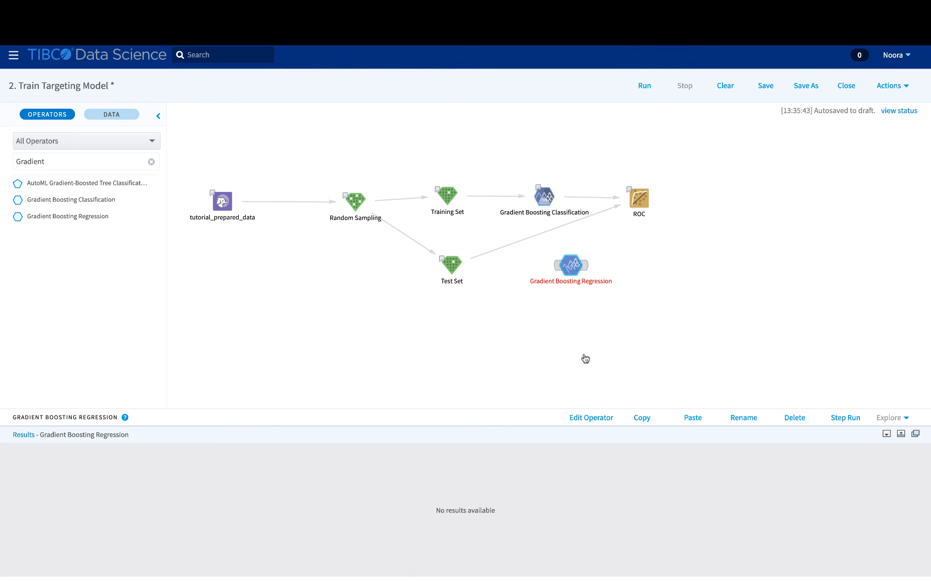
click(591, 417)
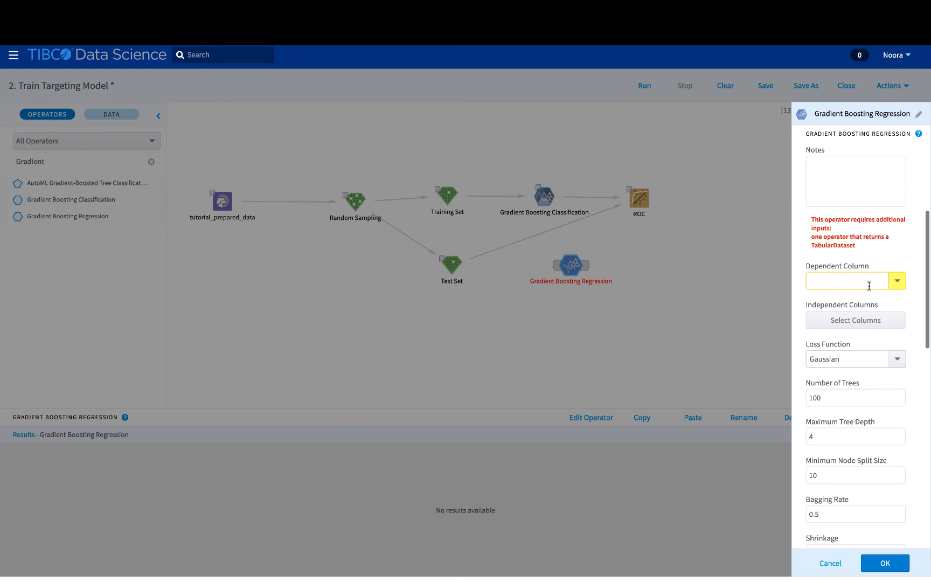
scroll(869, 294, down, 3)
scroll(868, 286, down, 2)
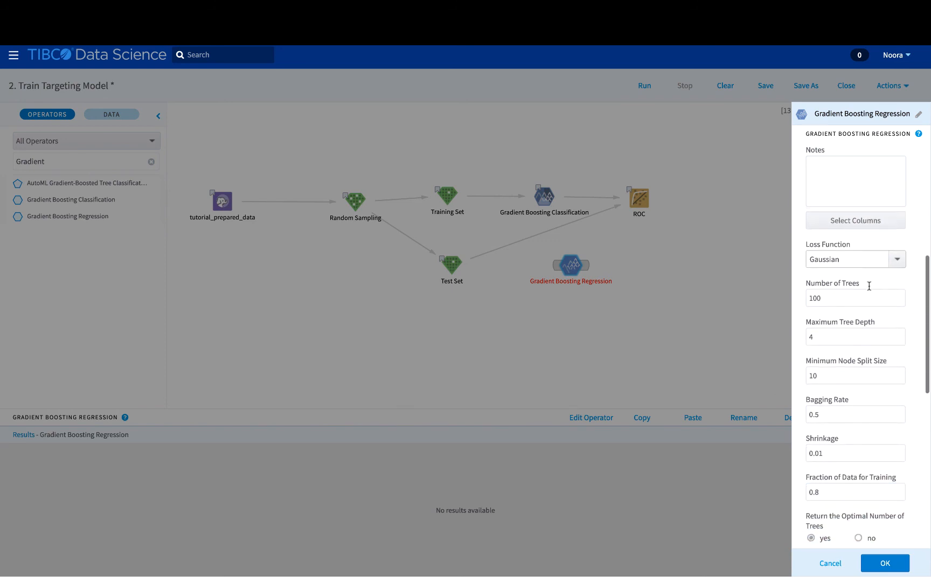
click(897, 257)
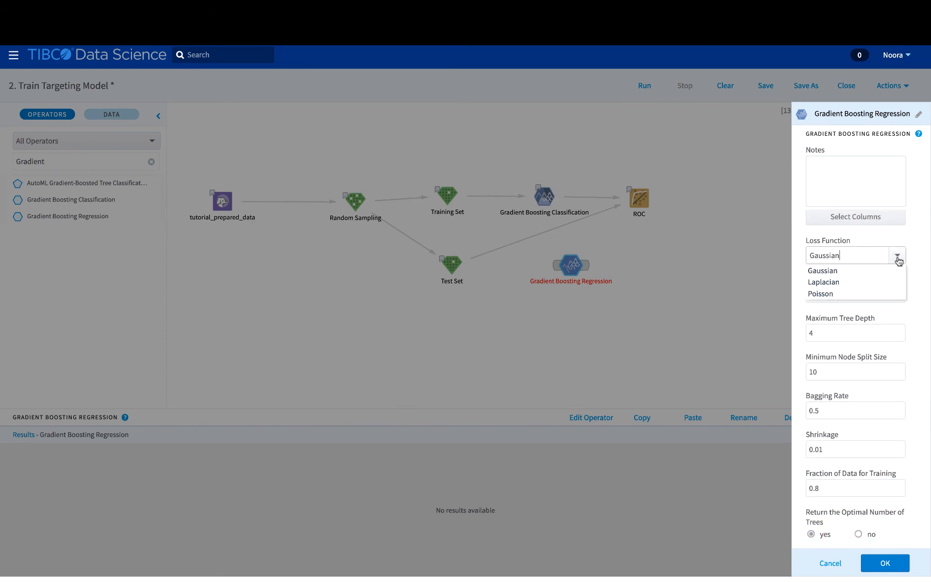
click(897, 257)
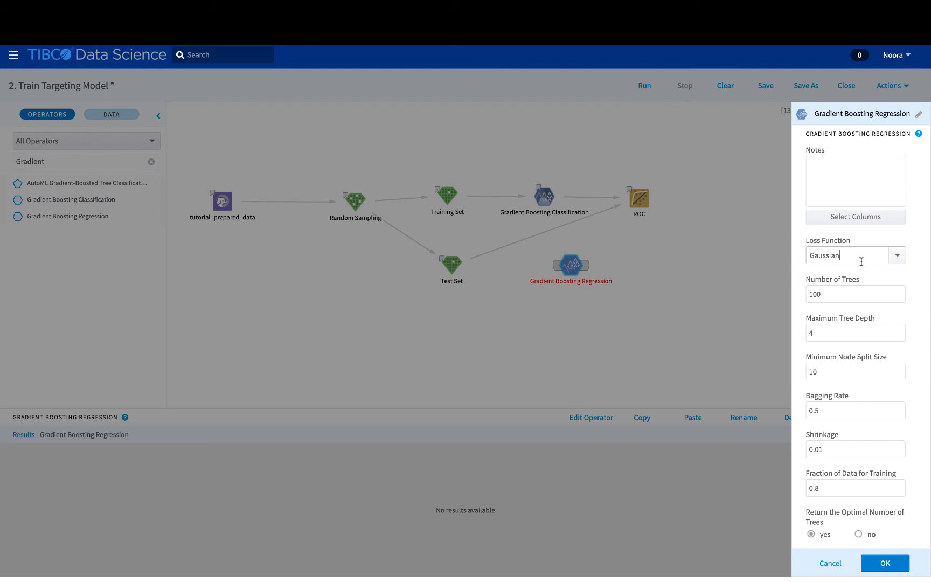
scroll(858, 276, down, 3)
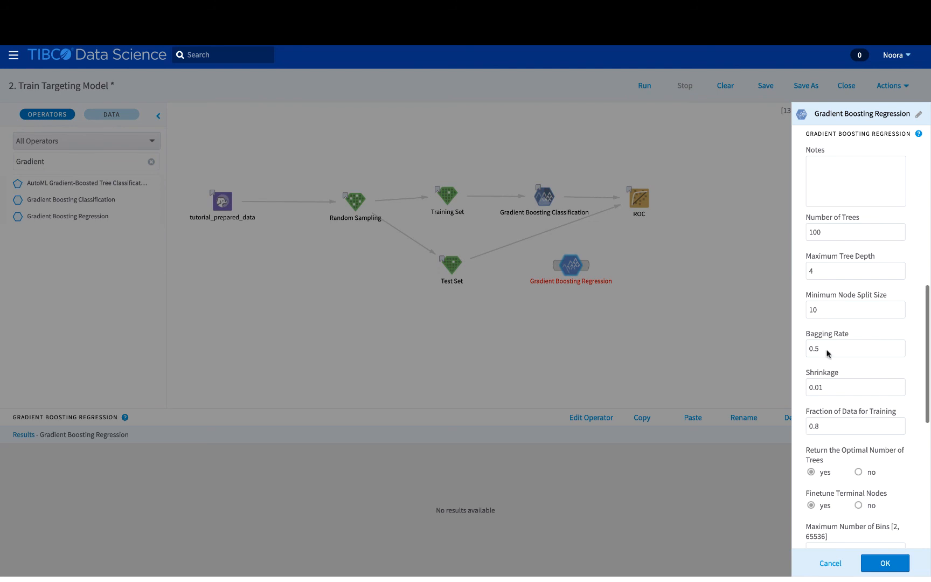
scroll(831, 386, down, 2)
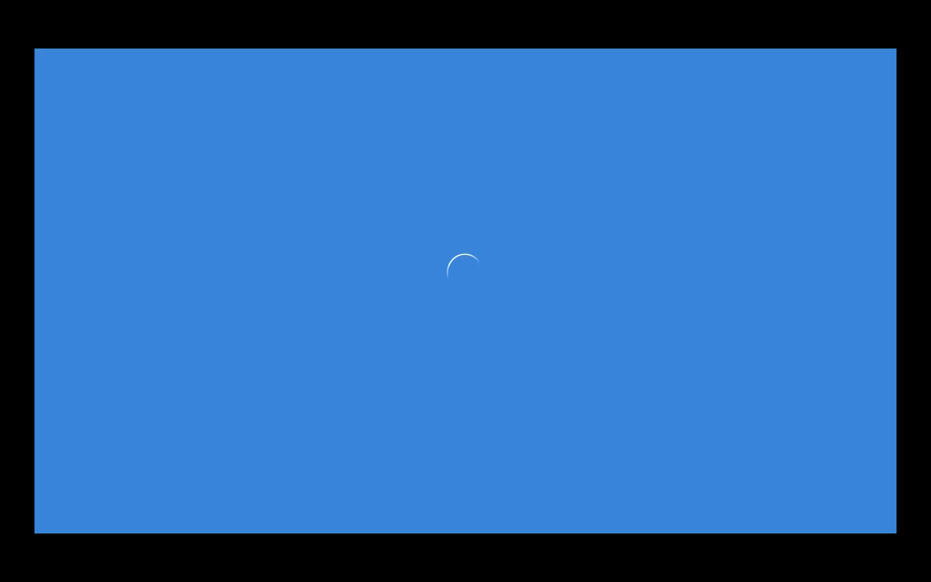